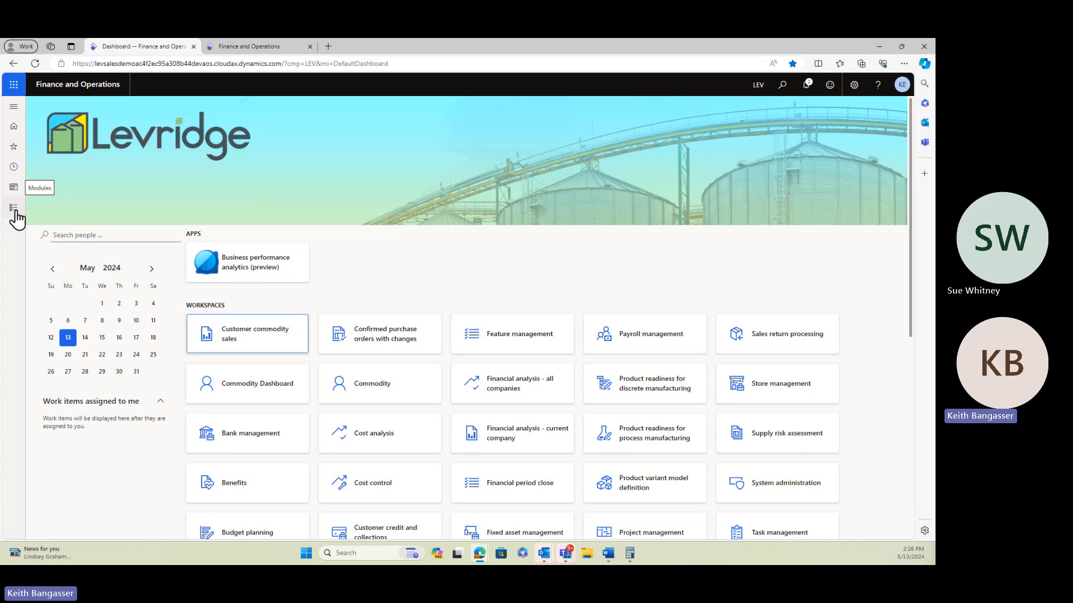
# - Open the Generate settlement requests periodic task in the Commodity accounting module
pyautogui.click(14, 210)
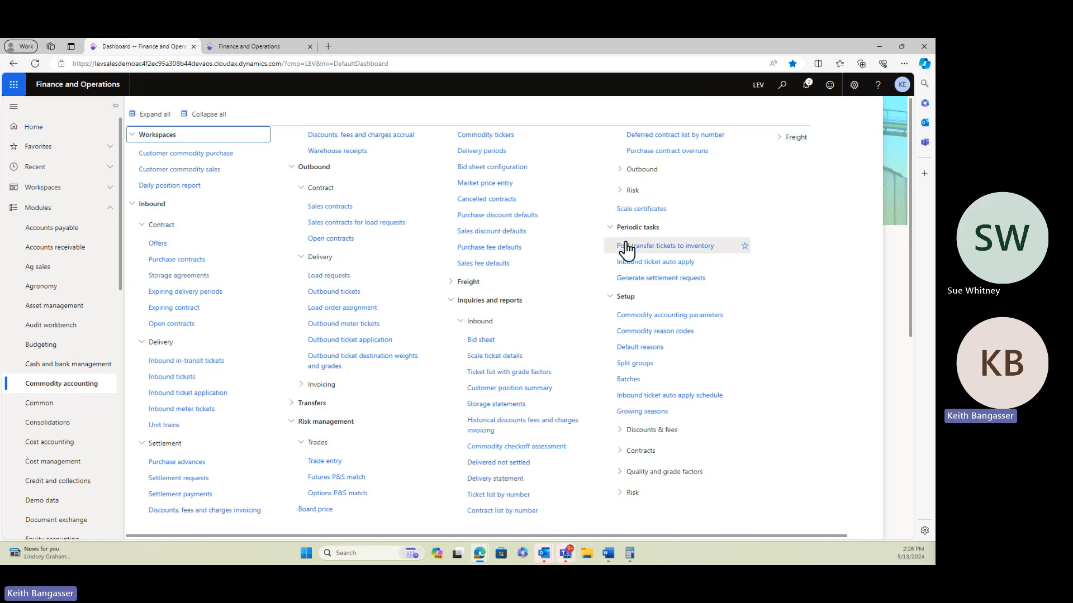
pyautogui.click(671, 288)
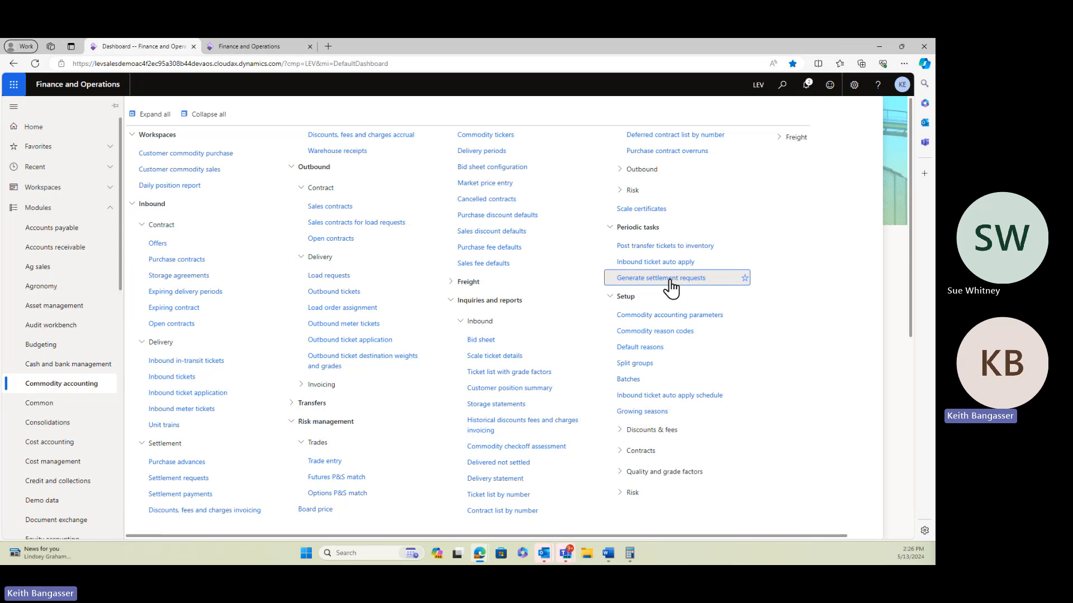
pyautogui.click(670, 282)
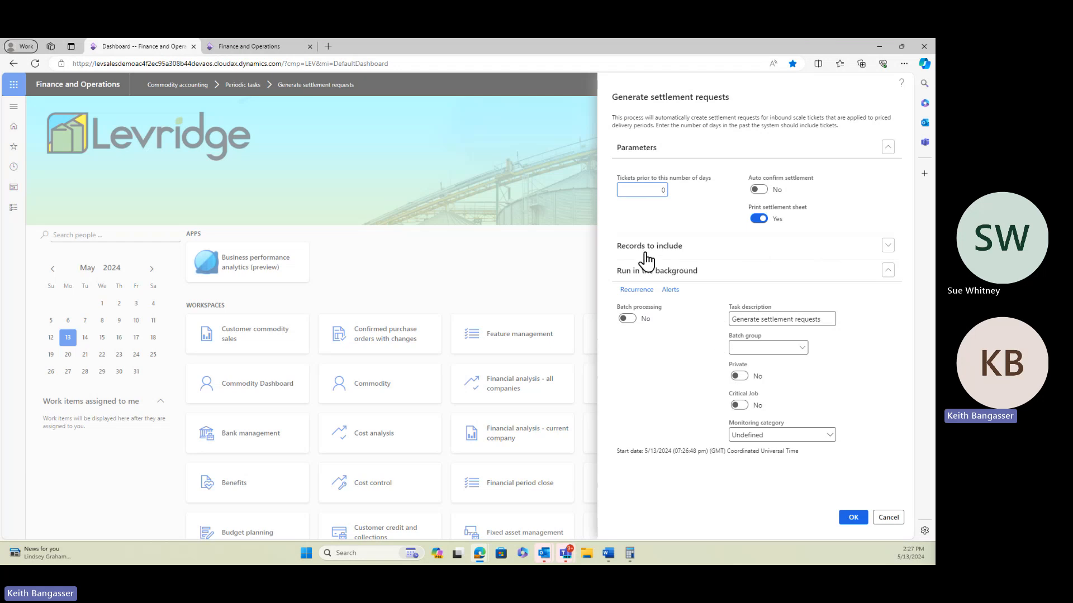
# - Expand the records to include and clear the customer account filter for inbound tickets
pyautogui.click(888, 249)
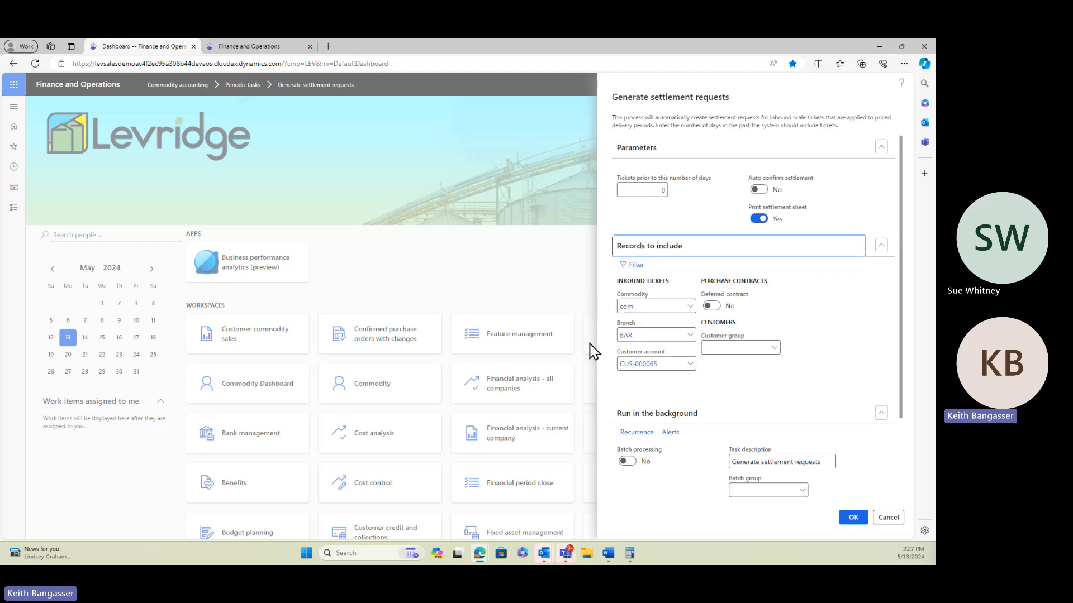
pyautogui.click(623, 306)
pyautogui.click(631, 334)
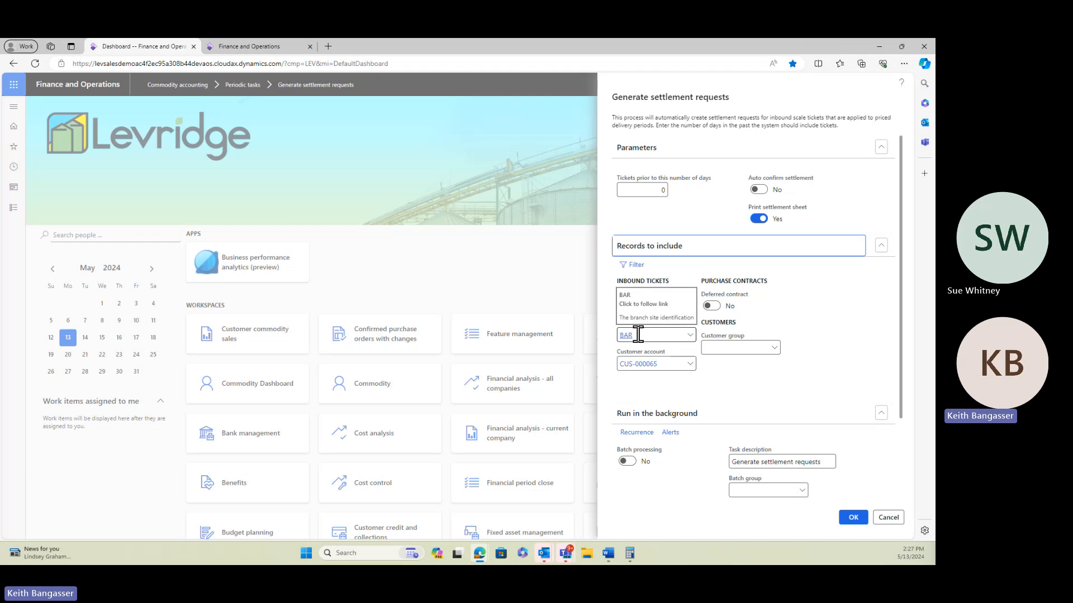
pyautogui.click(679, 364)
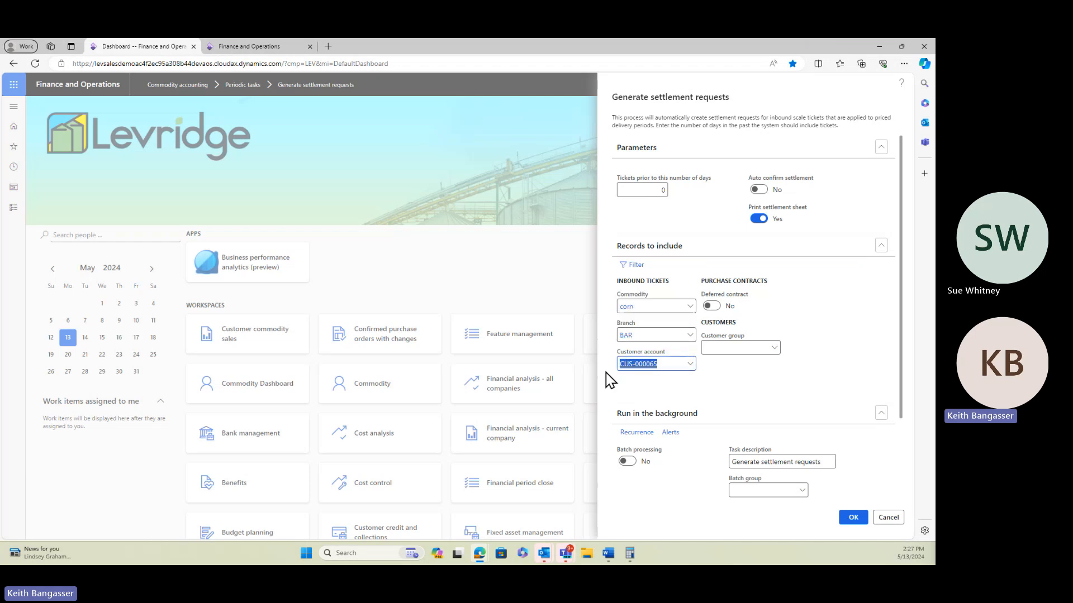
pyautogui.press('BackSpace')
# - Check the recurrence options without defining one, and run the settlement request generation
pyautogui.click(636, 432)
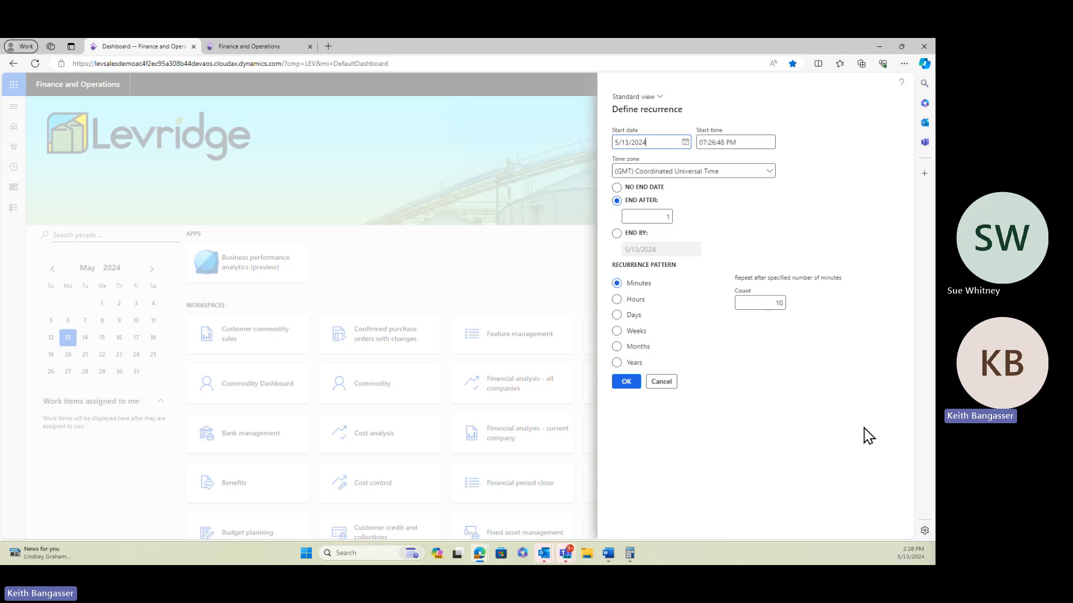
pyautogui.click(661, 382)
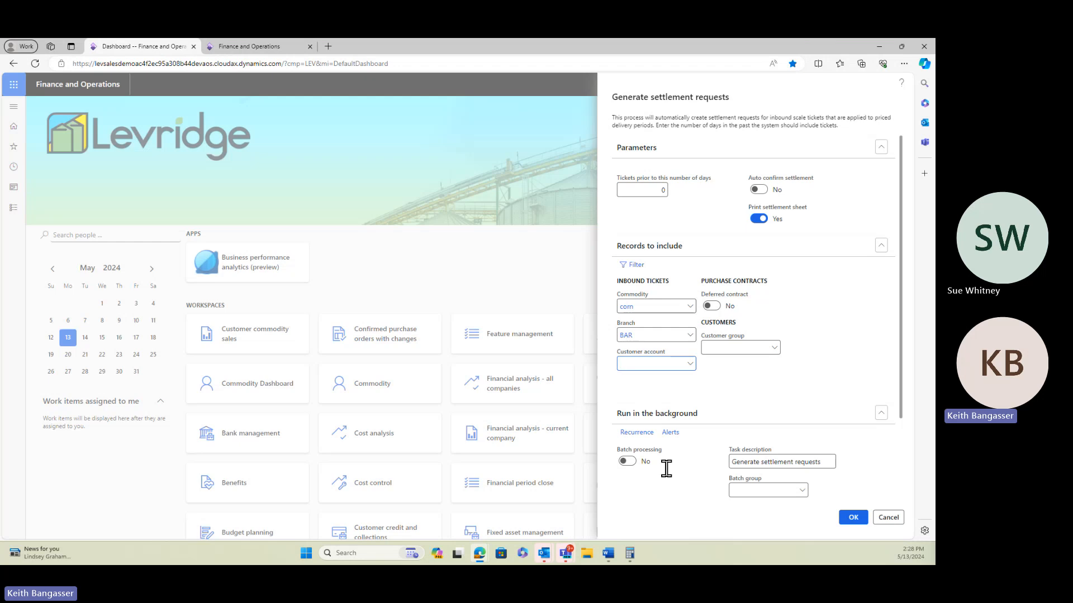
pyautogui.click(853, 520)
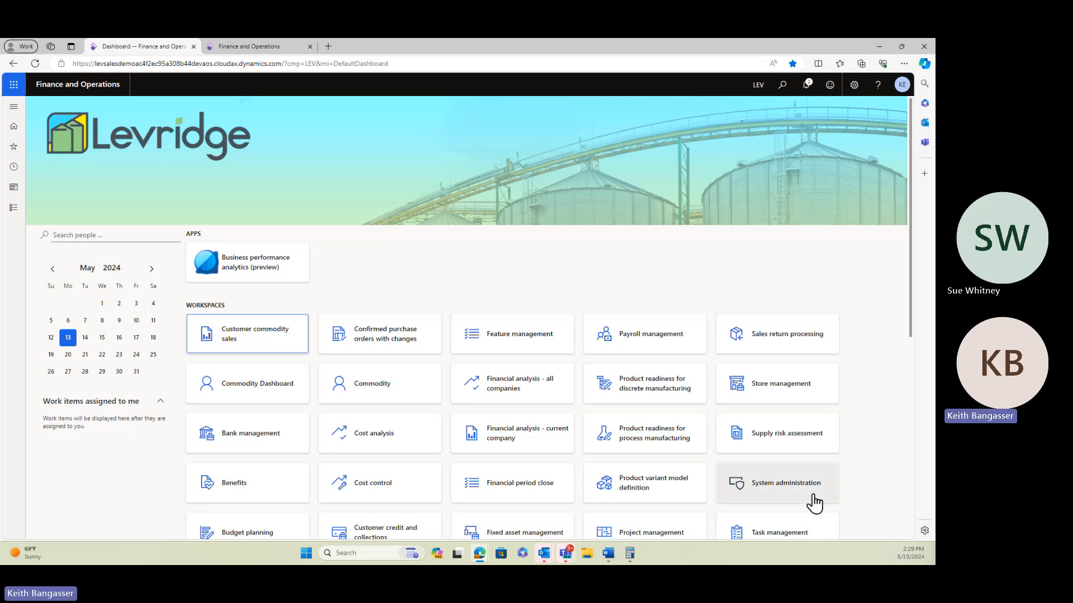
# - Open the inbound settlement payments list and review the Bjorkland Land and Cattle settlement's amounts, discounts, fees and payment details
pyautogui.click(15, 208)
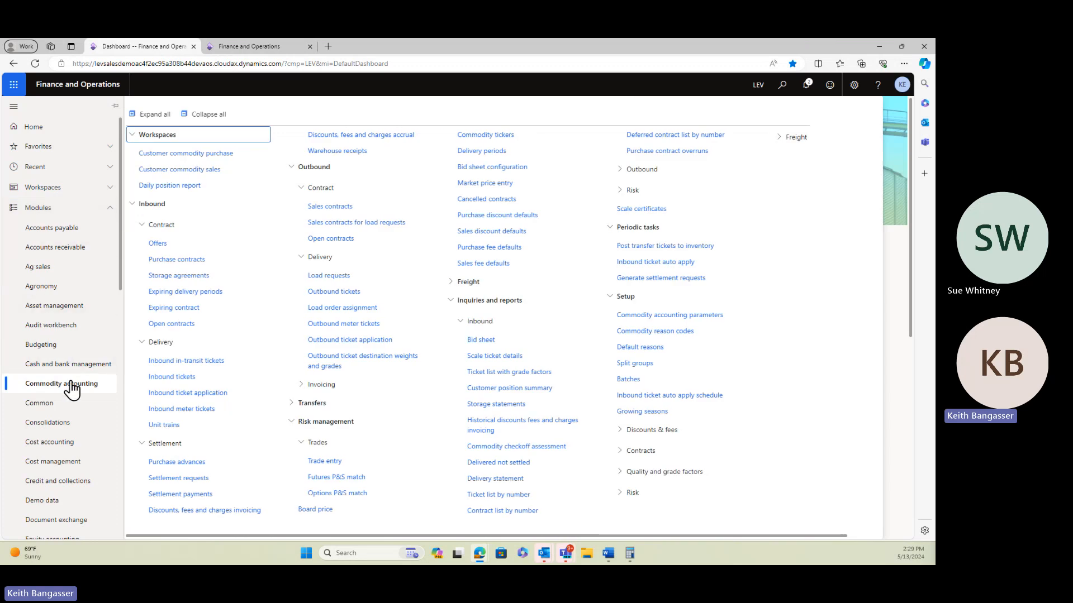
pyautogui.click(200, 495)
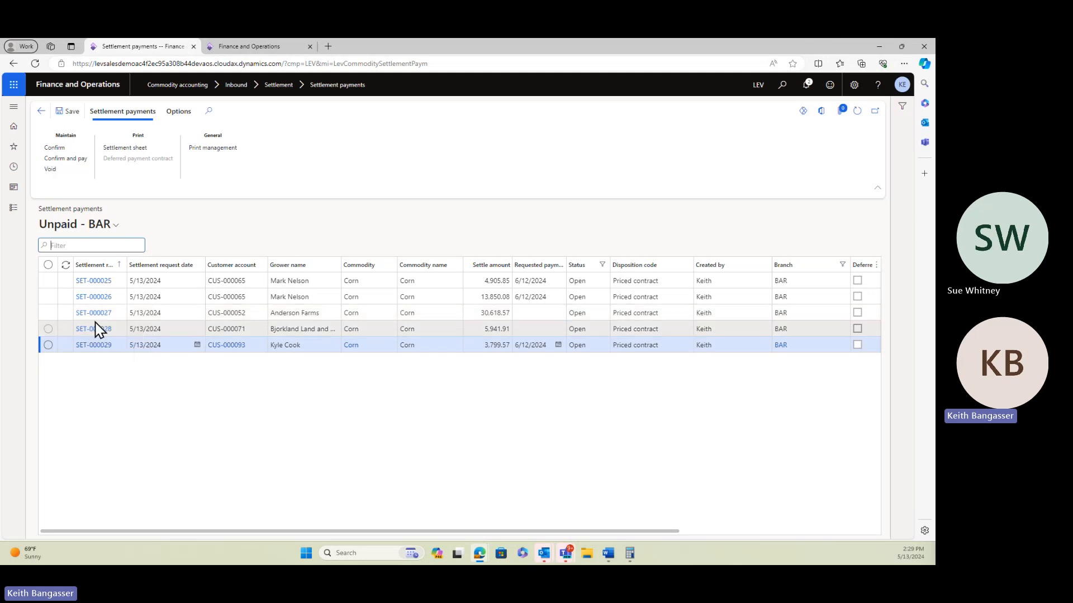
pyautogui.click(99, 334)
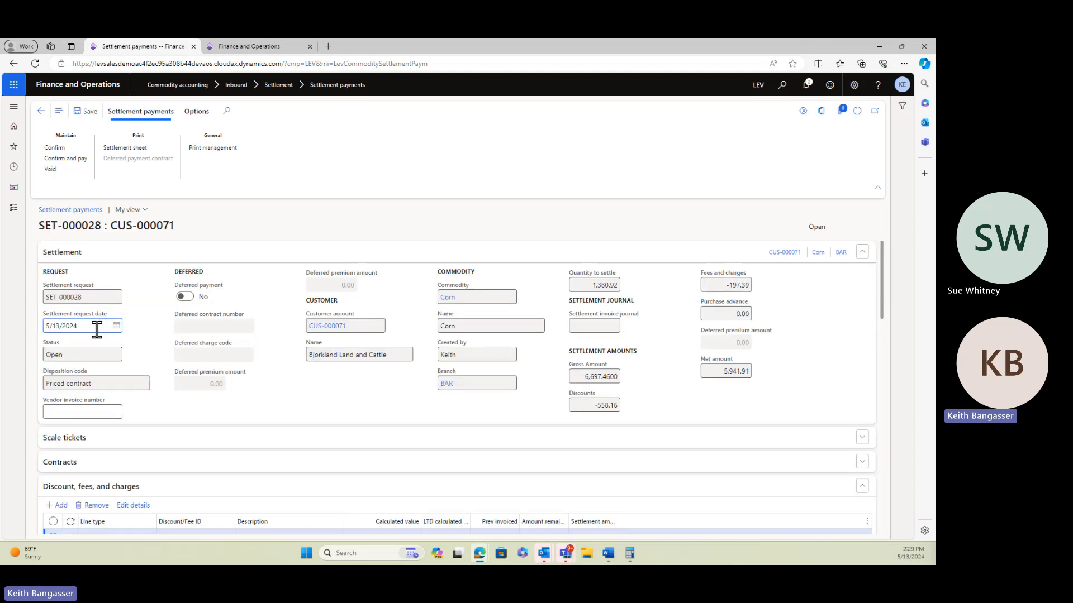
pyautogui.scroll(-3, 653, 340)
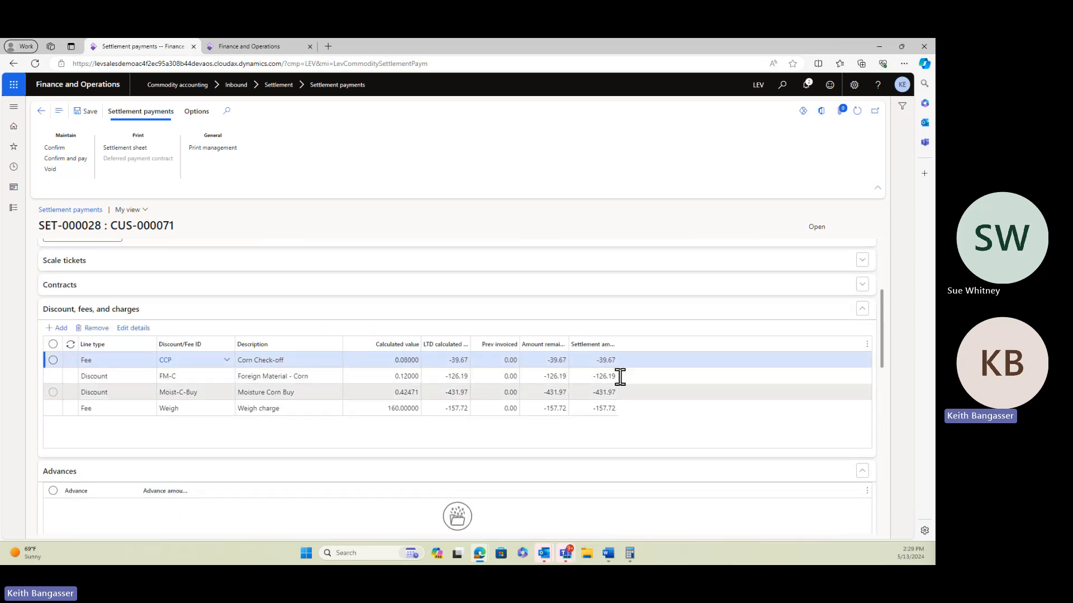
pyautogui.scroll(-2, 692, 379)
pyautogui.scroll(-5, 692, 380)
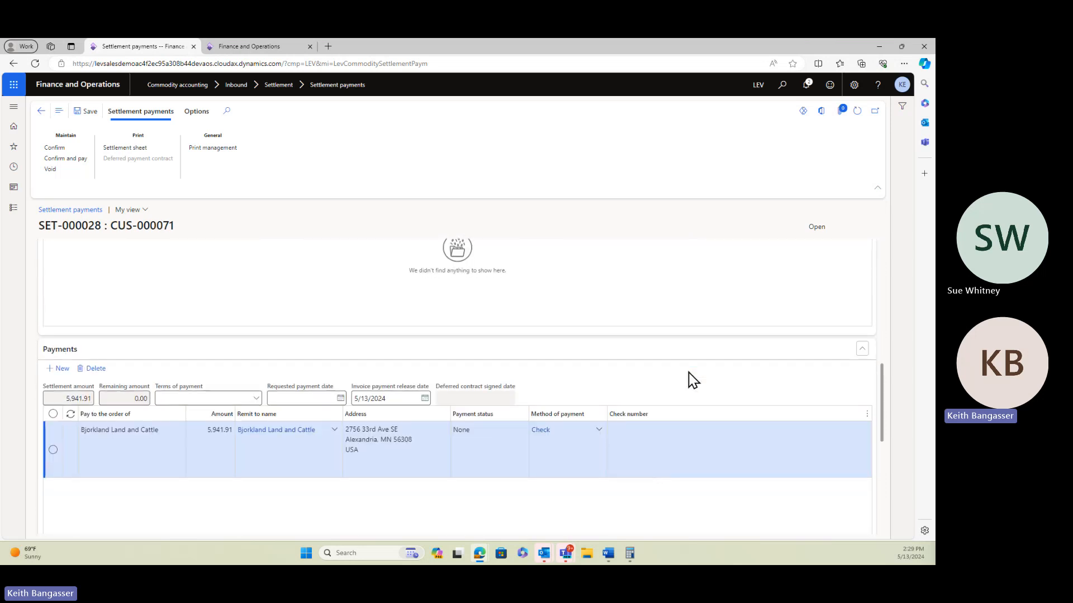
pyautogui.scroll(10, 692, 380)
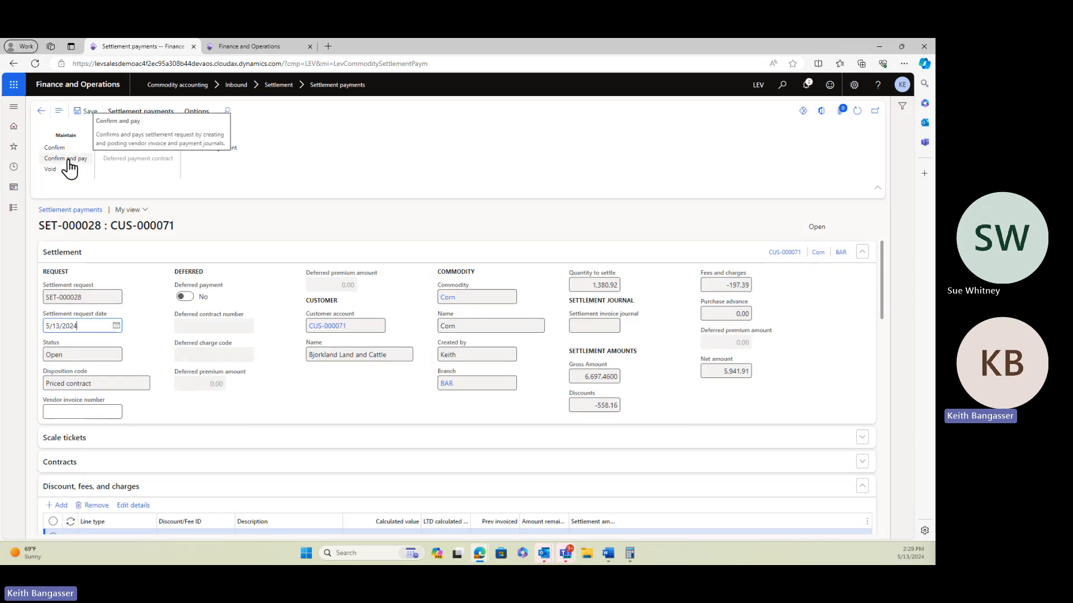
pyautogui.click(41, 110)
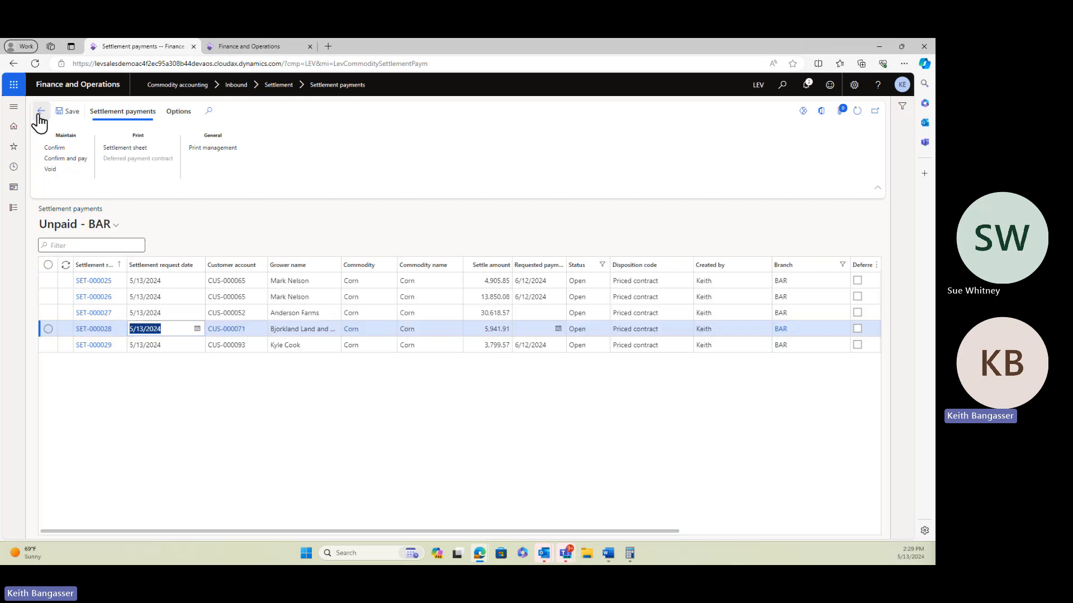
# - Select the last three unpaid settlements and preview their settlement sheets on screen before returning to the list
pyautogui.click(48, 313)
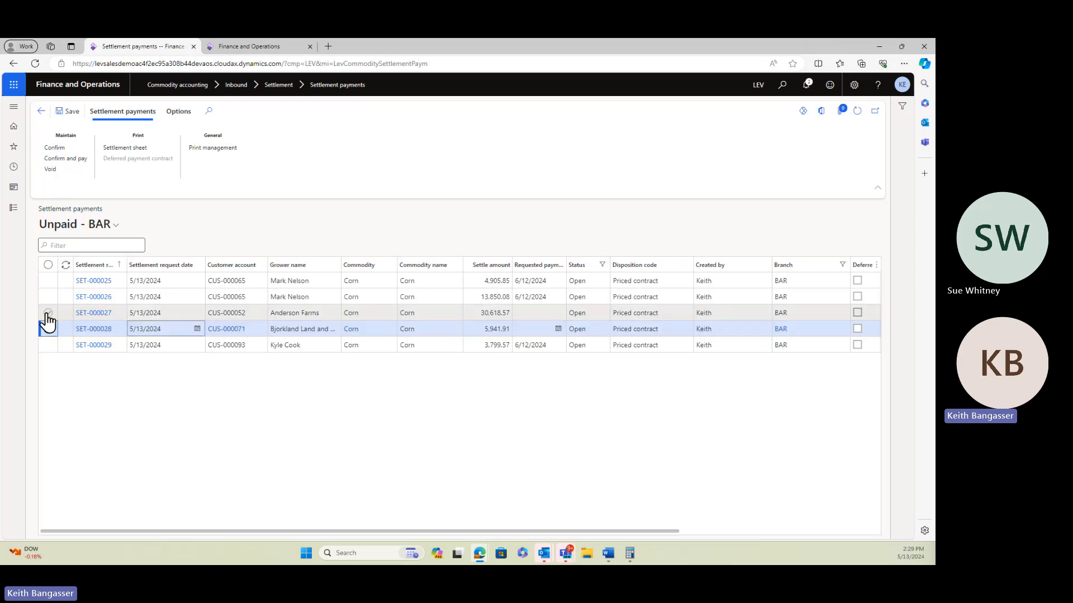
pyautogui.click(48, 328)
pyautogui.click(48, 345)
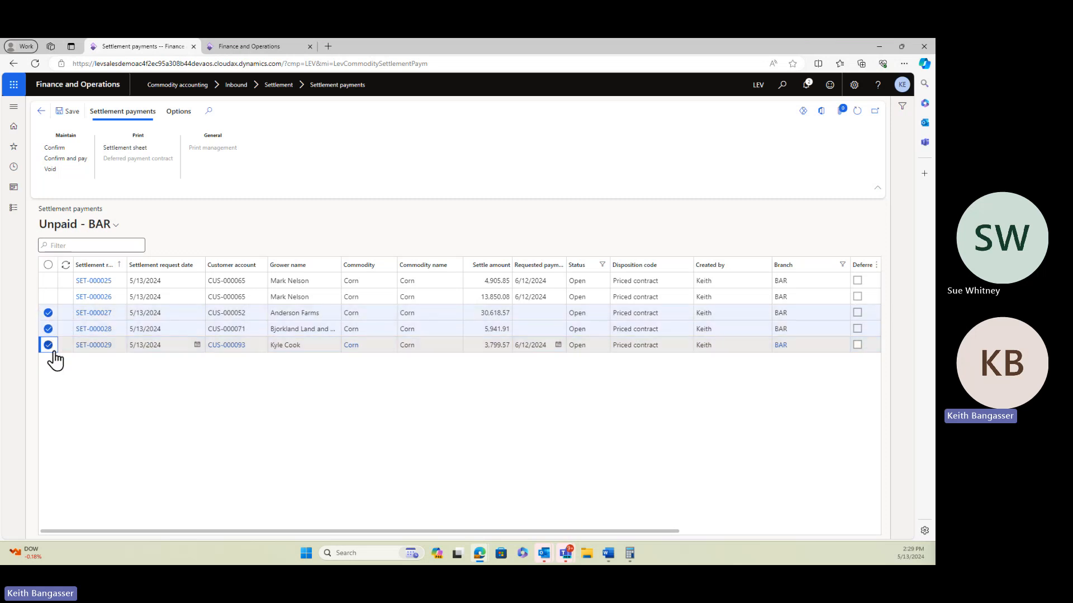
pyautogui.click(127, 149)
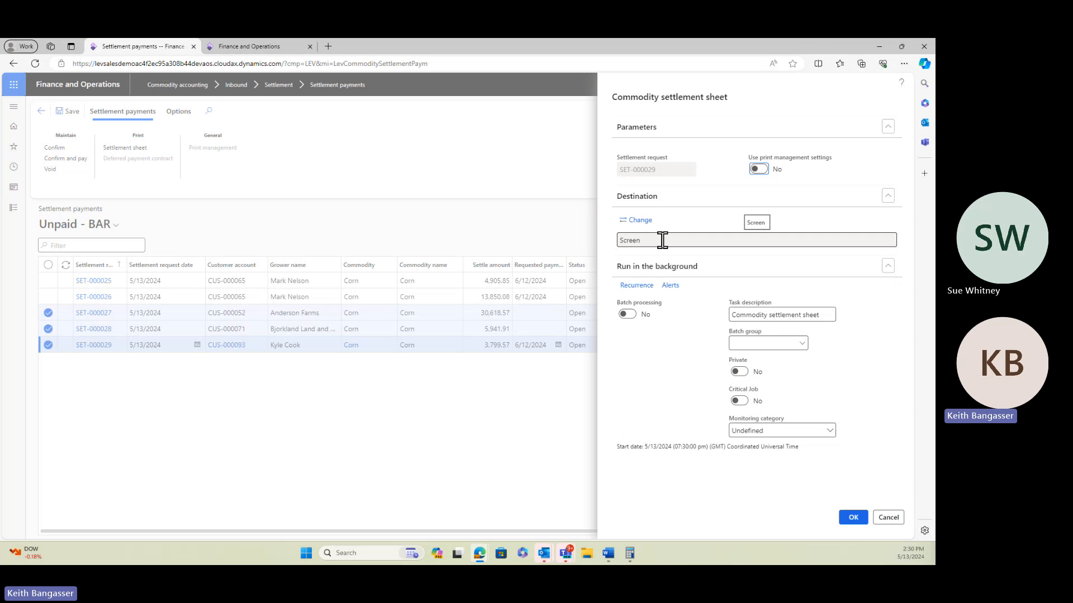
pyautogui.click(852, 517)
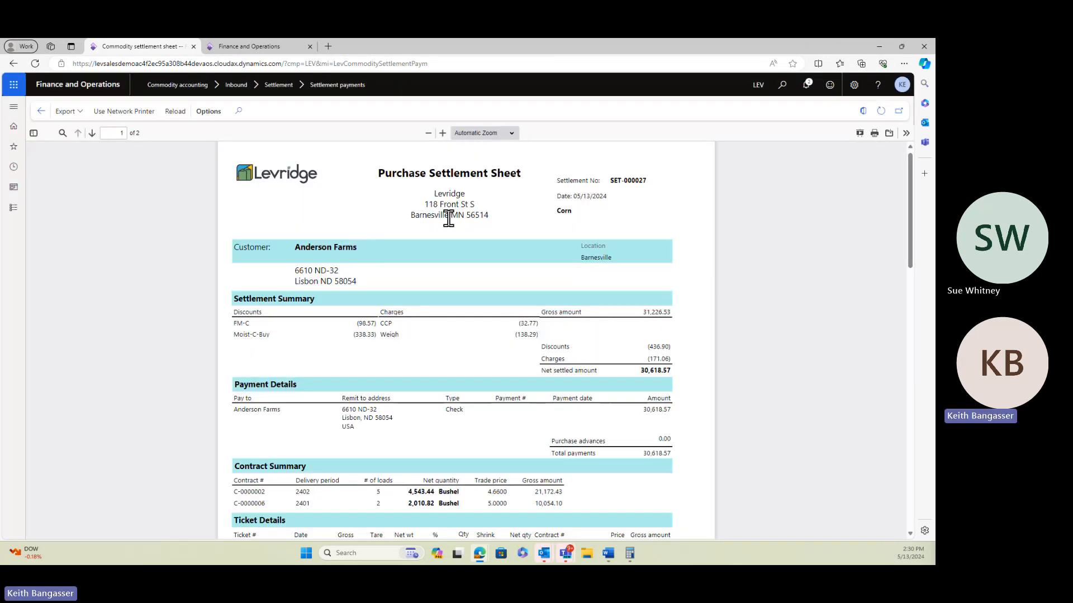
pyautogui.click(41, 116)
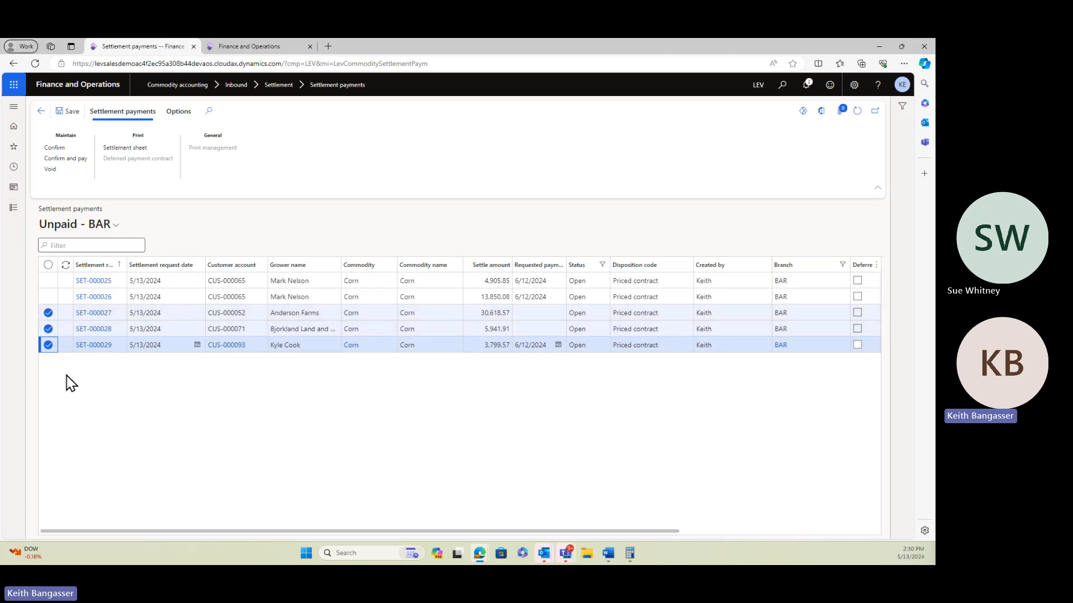
# - Clear the multiple selection and void only the Bjorkland Land and Cattle settlement
pyautogui.click(48, 346)
pyautogui.click(48, 329)
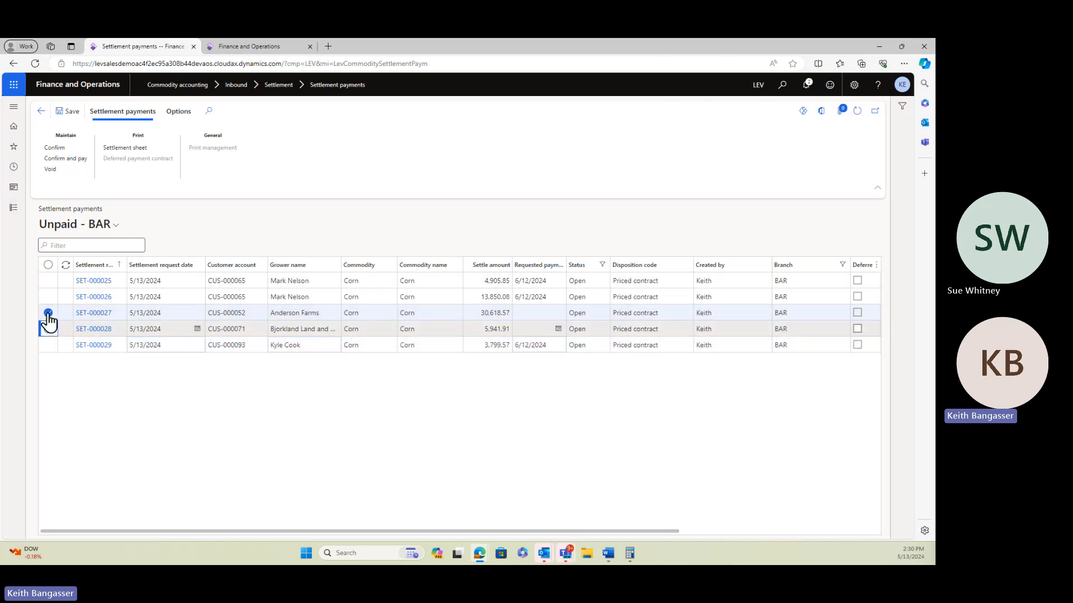
pyautogui.click(48, 313)
pyautogui.click(48, 329)
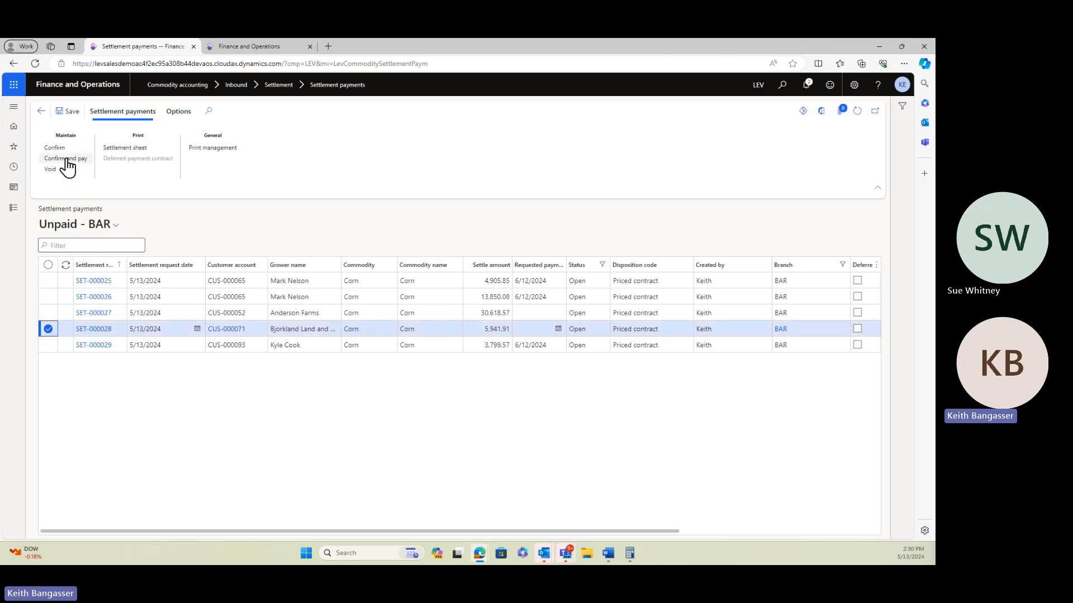
pyautogui.click(52, 169)
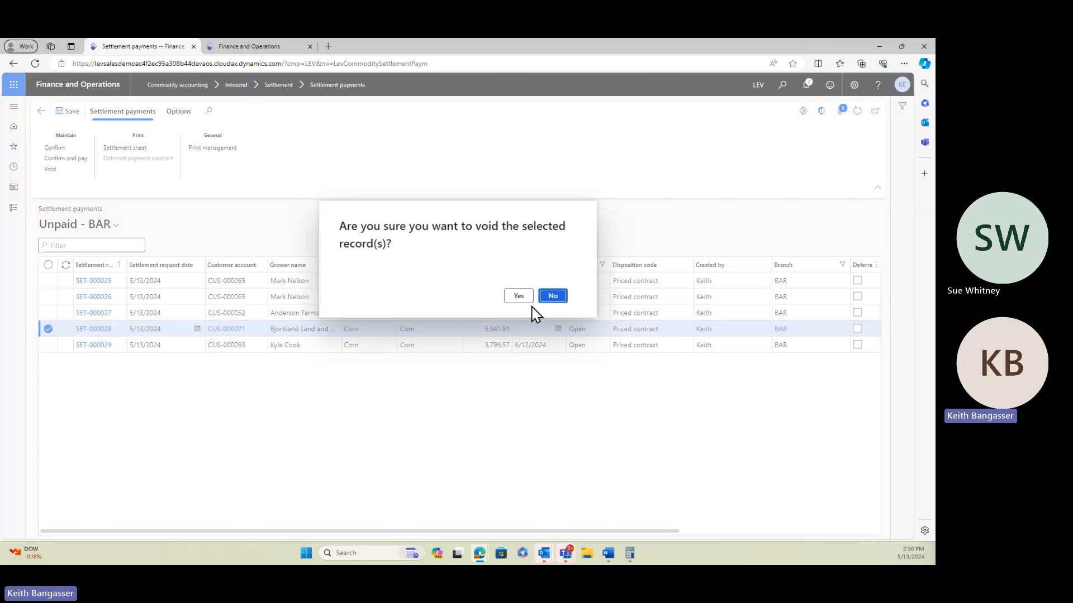
pyautogui.click(516, 298)
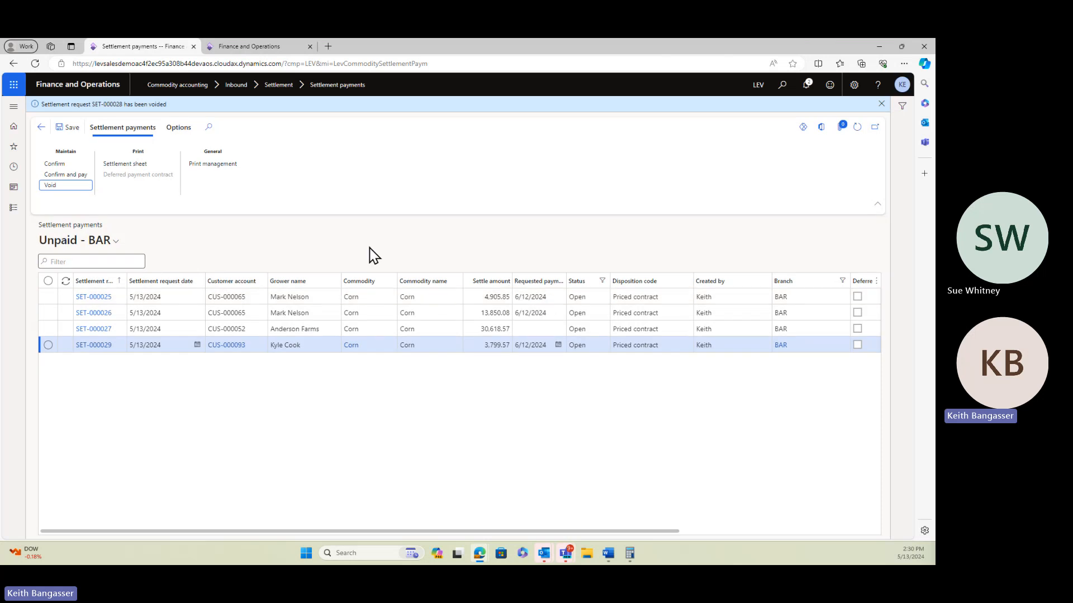
# - Reopen the Generate settlement requests periodic task and expand its records to include
pyautogui.click(16, 209)
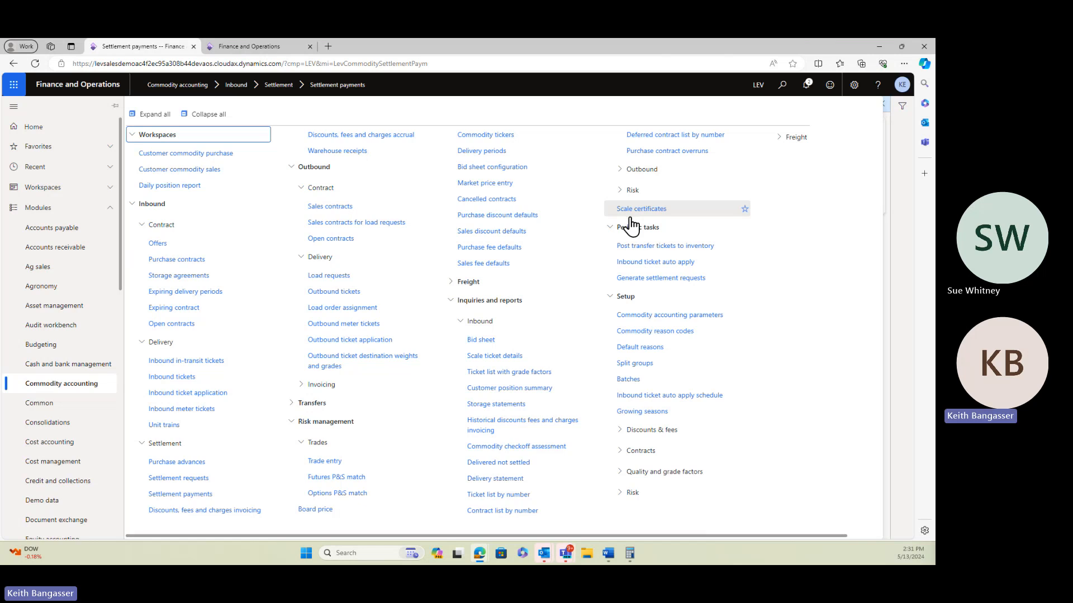
pyautogui.click(683, 279)
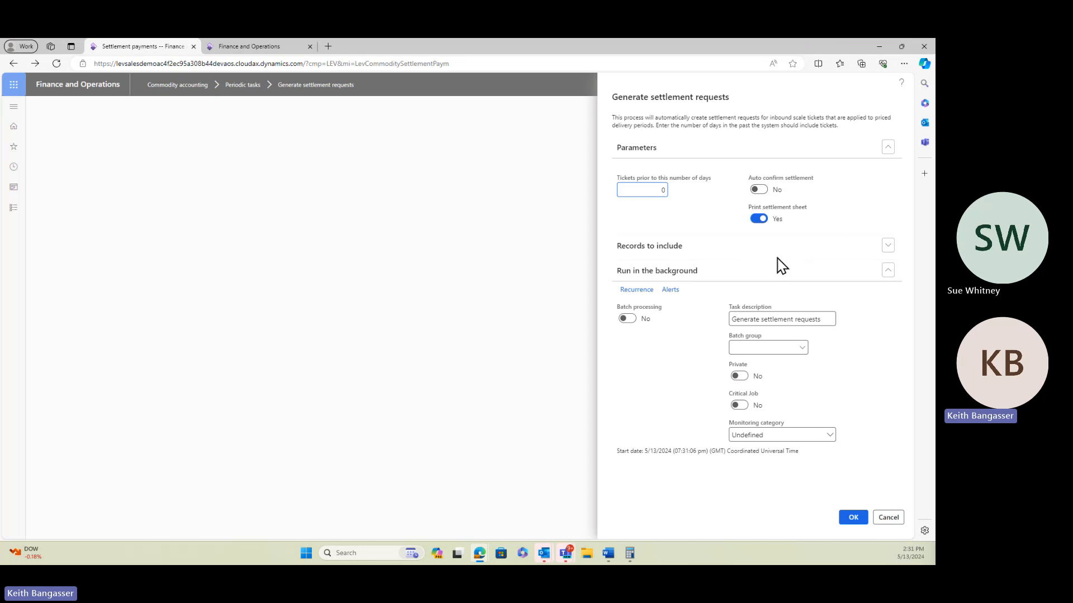
pyautogui.click(886, 249)
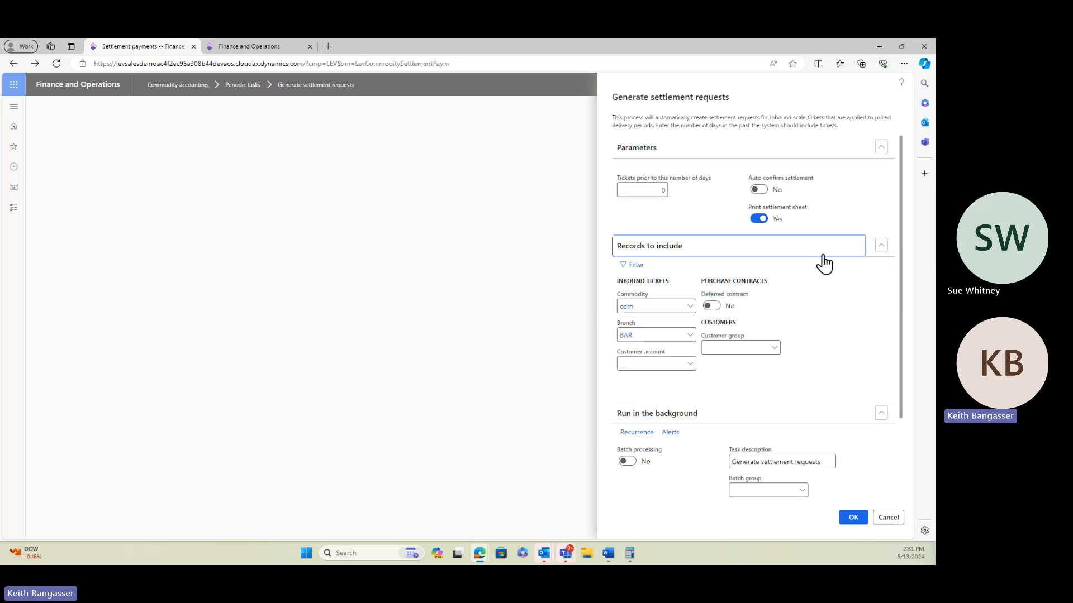